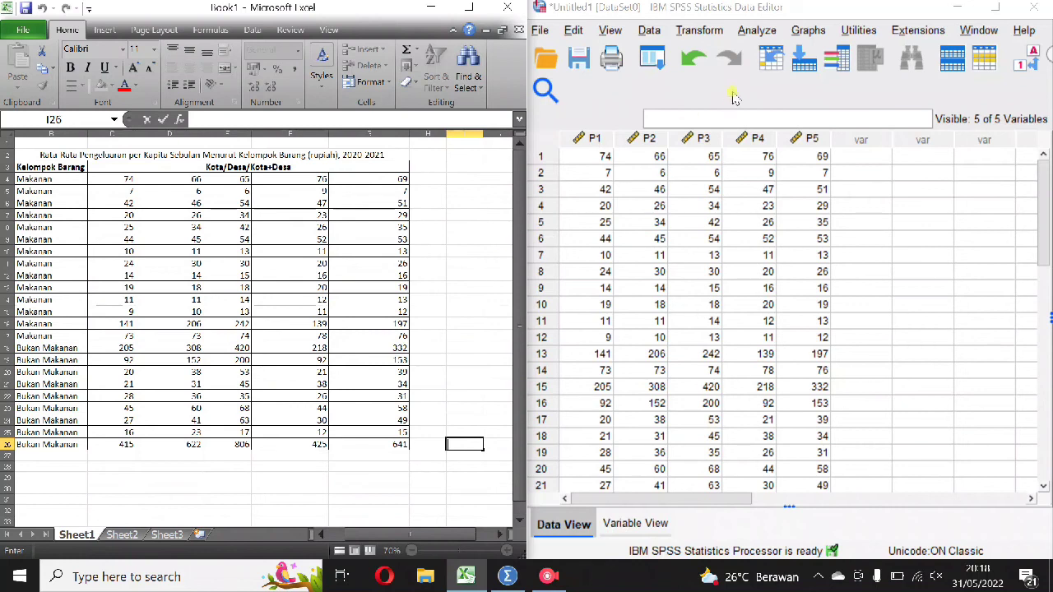
- Start a Factor dimension reduction analysis and add all five Kelompok Barang variables to the analysis variables
{"action": "left_click", "coordinate": [758, 30]}
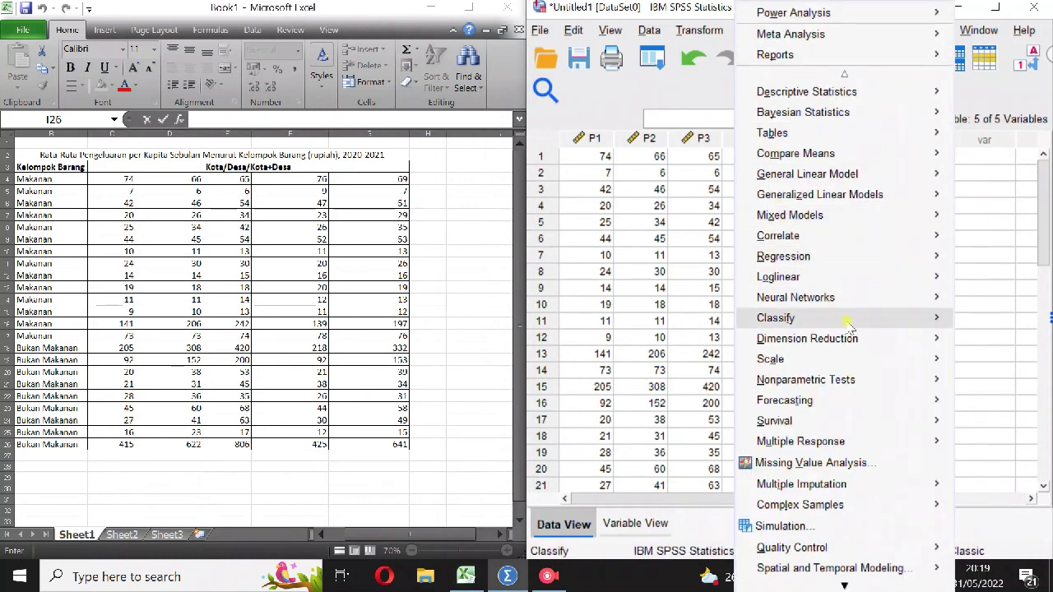
{"action": "mouse_move", "coordinate": [864, 342]}
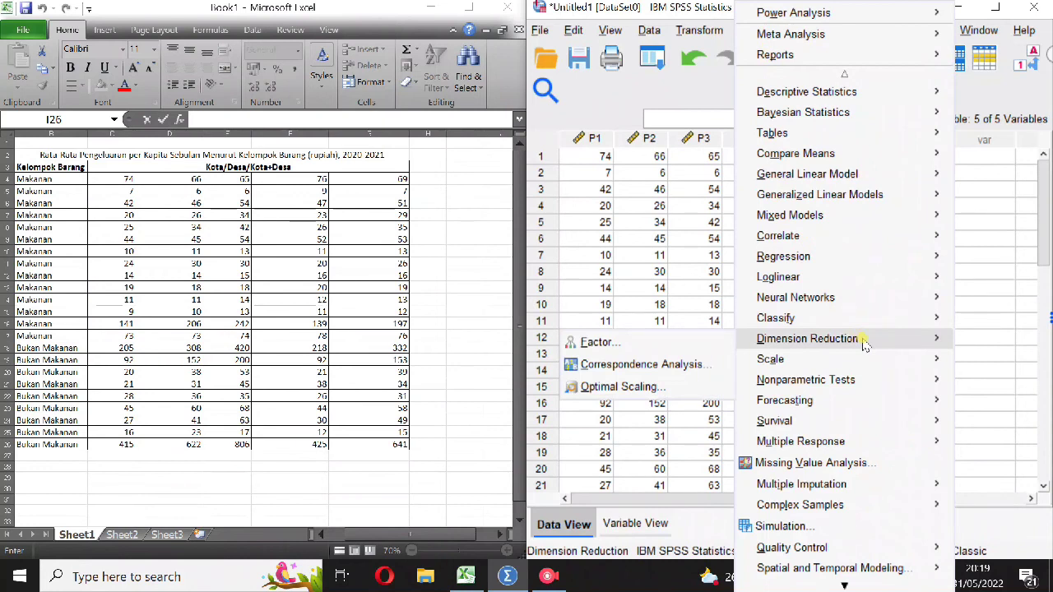
{"action": "left_click", "coordinate": [658, 349]}
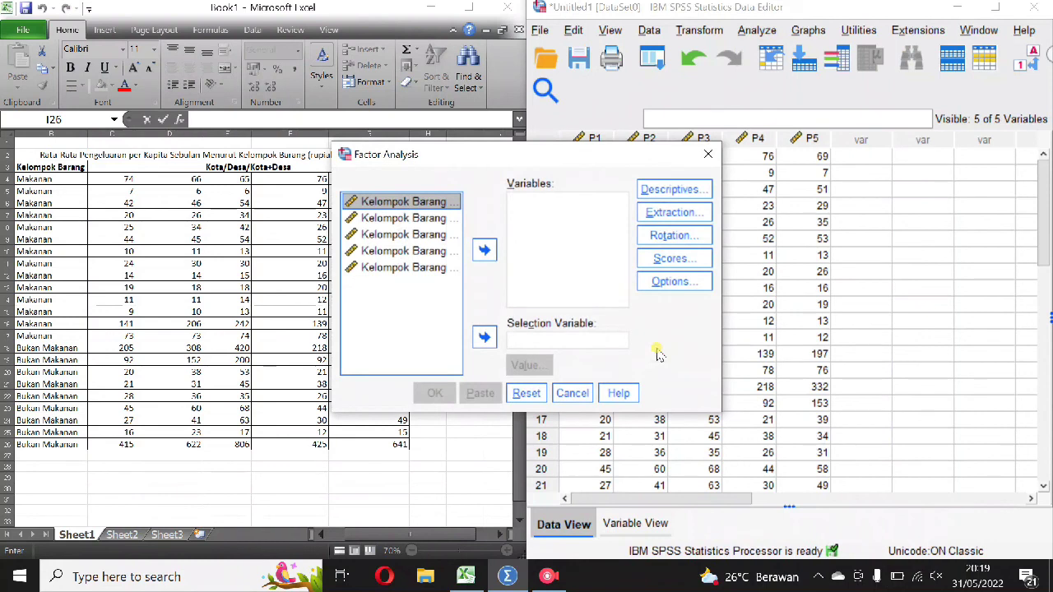
{"action": "left_click", "coordinate": [485, 249]}
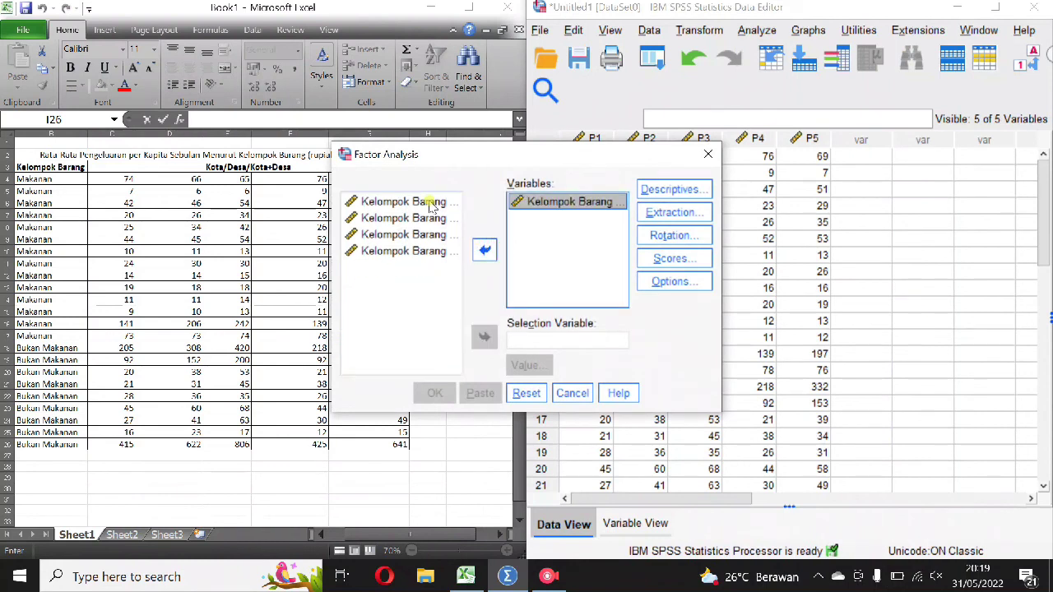
{"action": "left_click", "coordinate": [439, 203]}
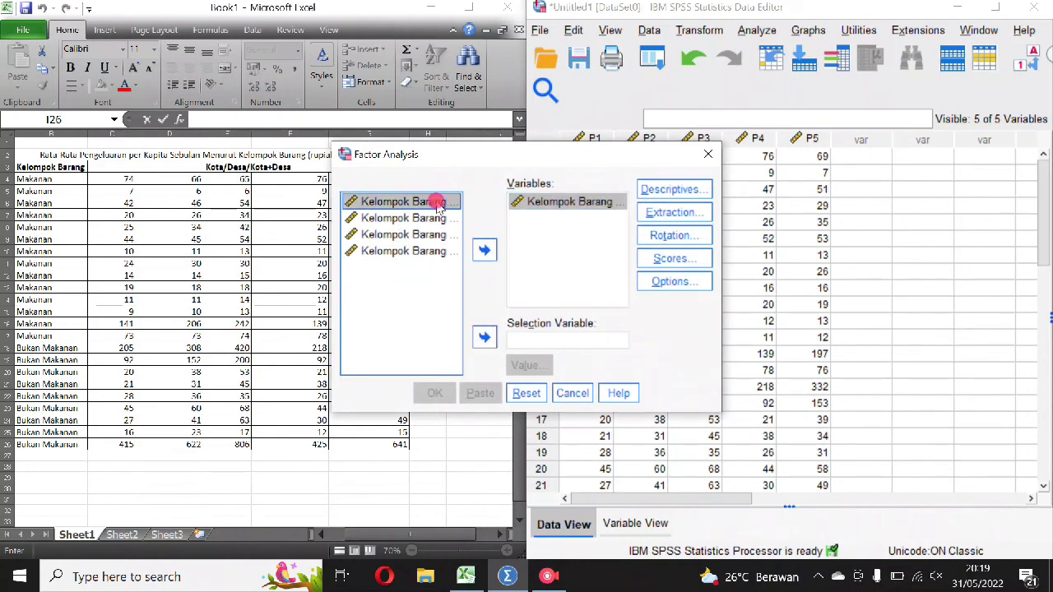
{"action": "left_click", "coordinate": [439, 218], "text": "shift"}
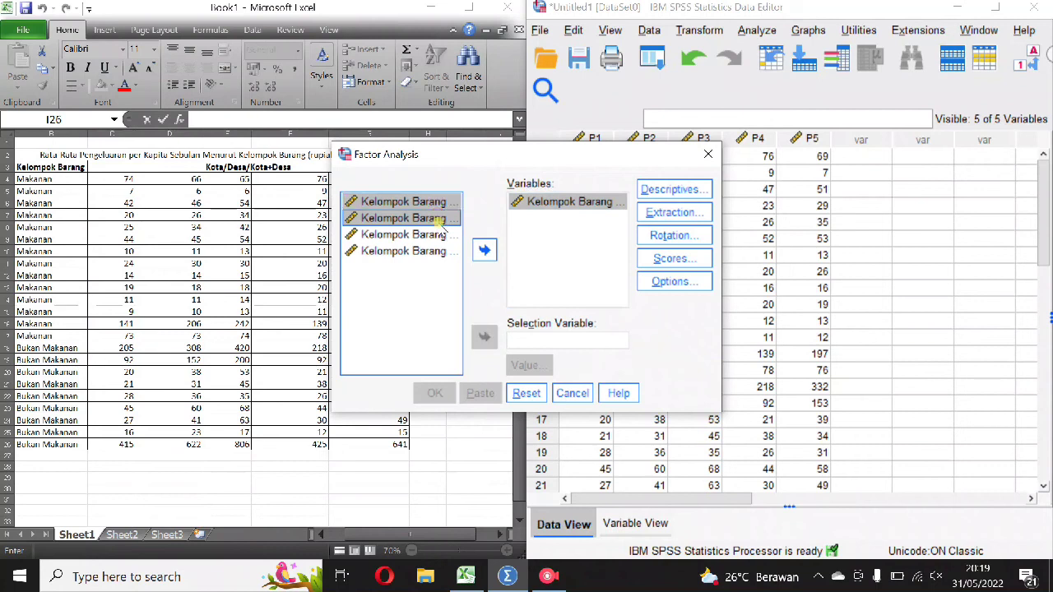
{"action": "left_click", "coordinate": [439, 236], "text": "shift"}
{"action": "left_click", "coordinate": [442, 253], "text": "shift"}
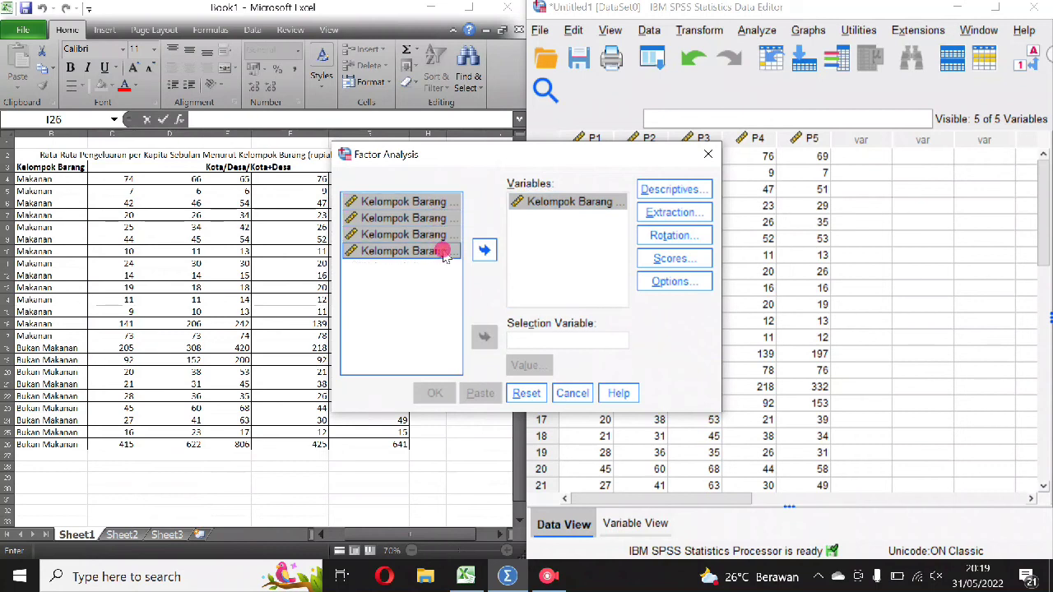
{"action": "left_click", "coordinate": [483, 250]}
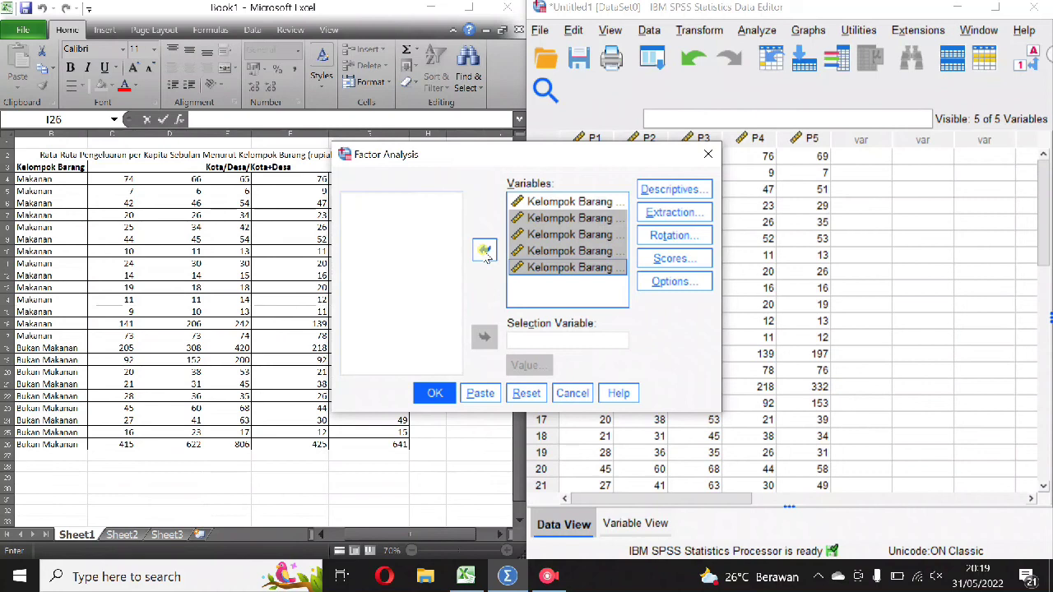
- Include the anti-image matrices and the KMO and Bartlett's test of sphericity in the factor analysis descriptives
{"action": "left_click", "coordinate": [672, 192]}
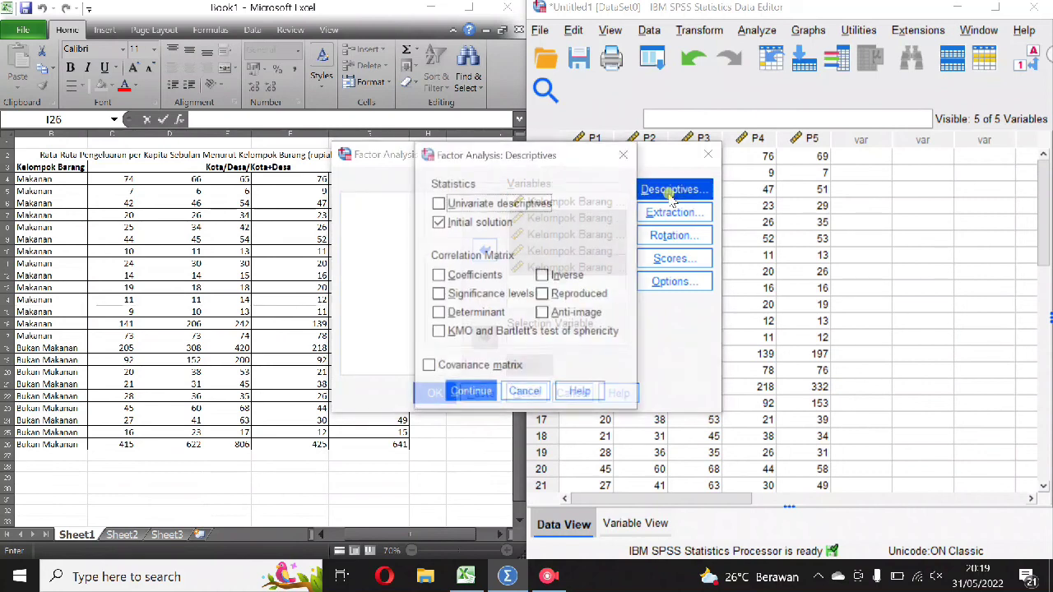
{"action": "left_click", "coordinate": [543, 316]}
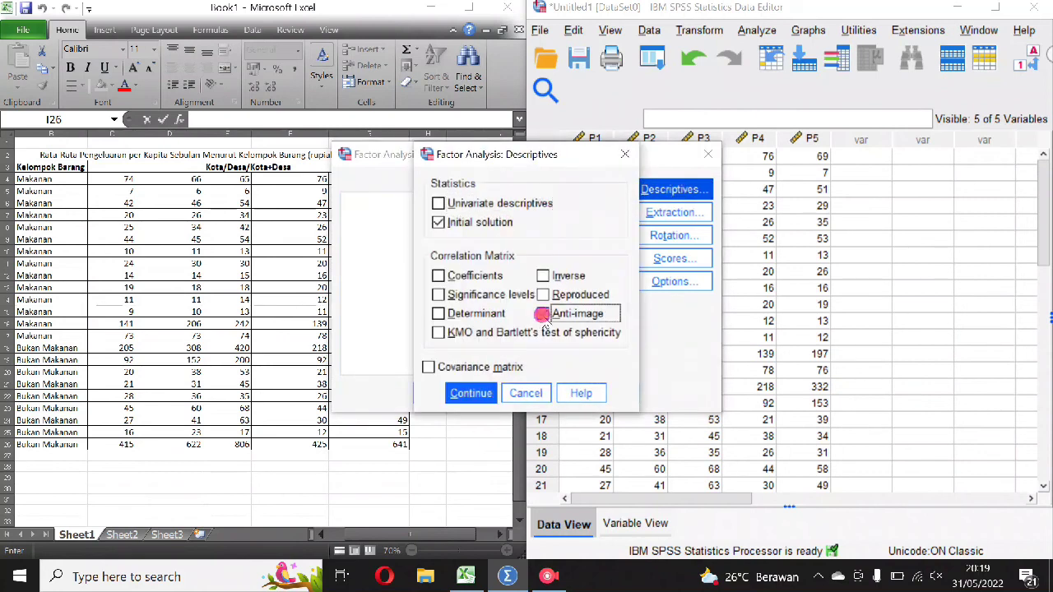
{"action": "left_click", "coordinate": [444, 333]}
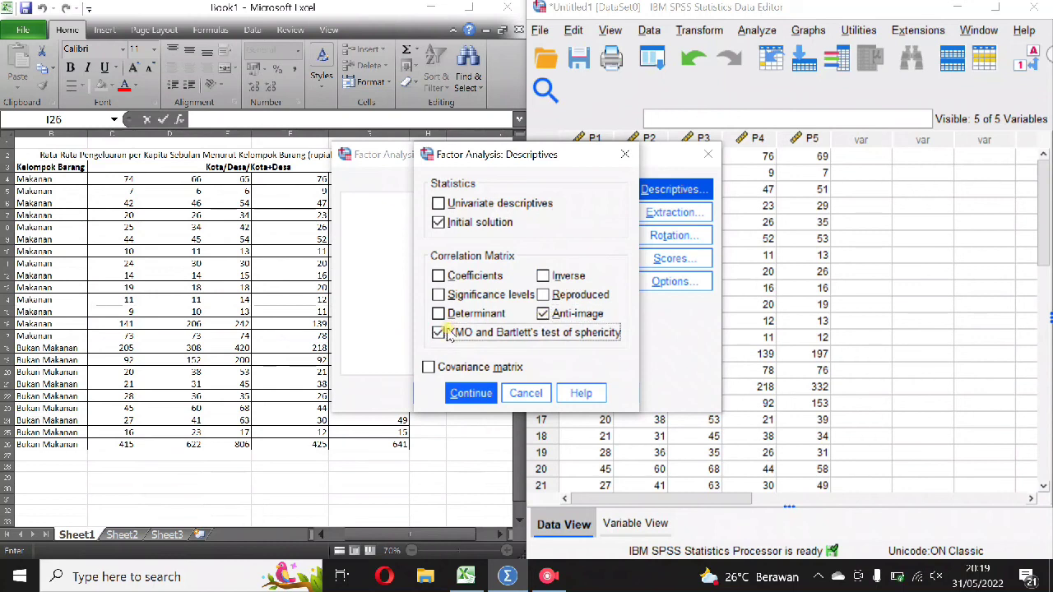
{"action": "left_click", "coordinate": [480, 395]}
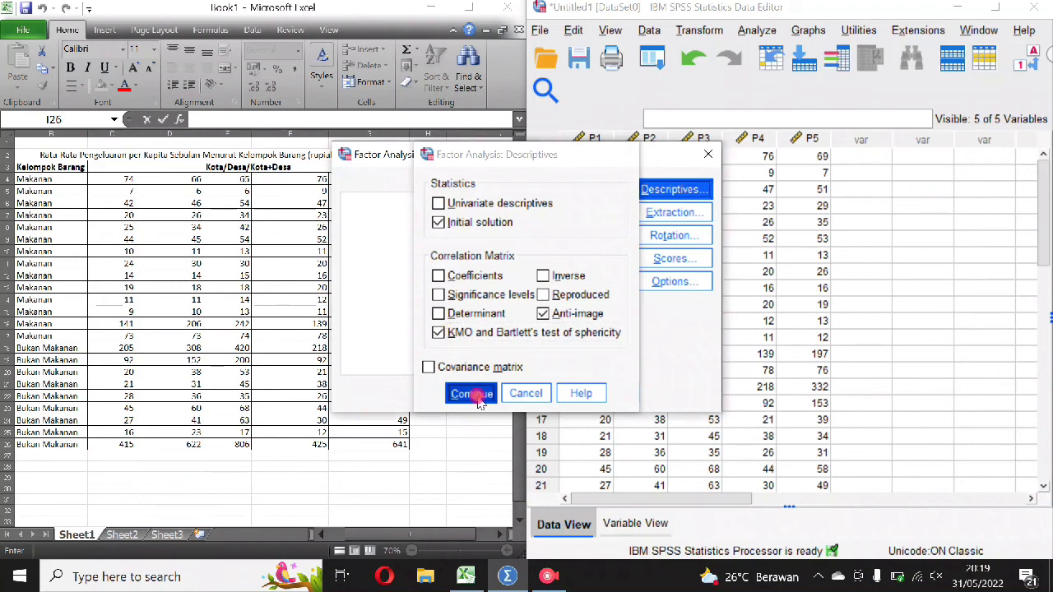
- Add a scree plot to the extraction output and set the rotation method to Varimax
{"action": "left_click", "coordinate": [668, 214]}
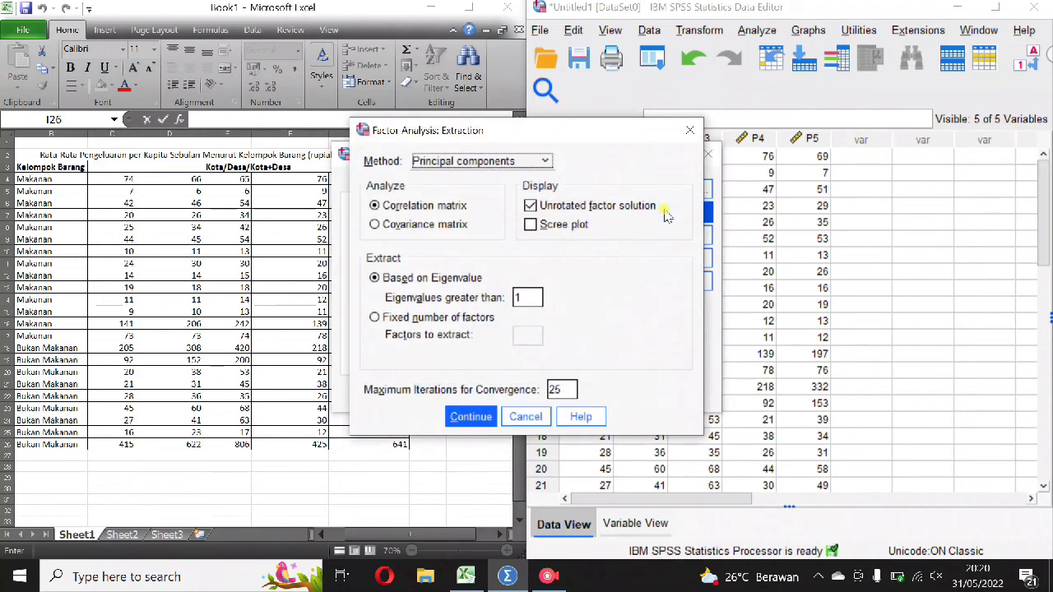
{"action": "left_click", "coordinate": [543, 229]}
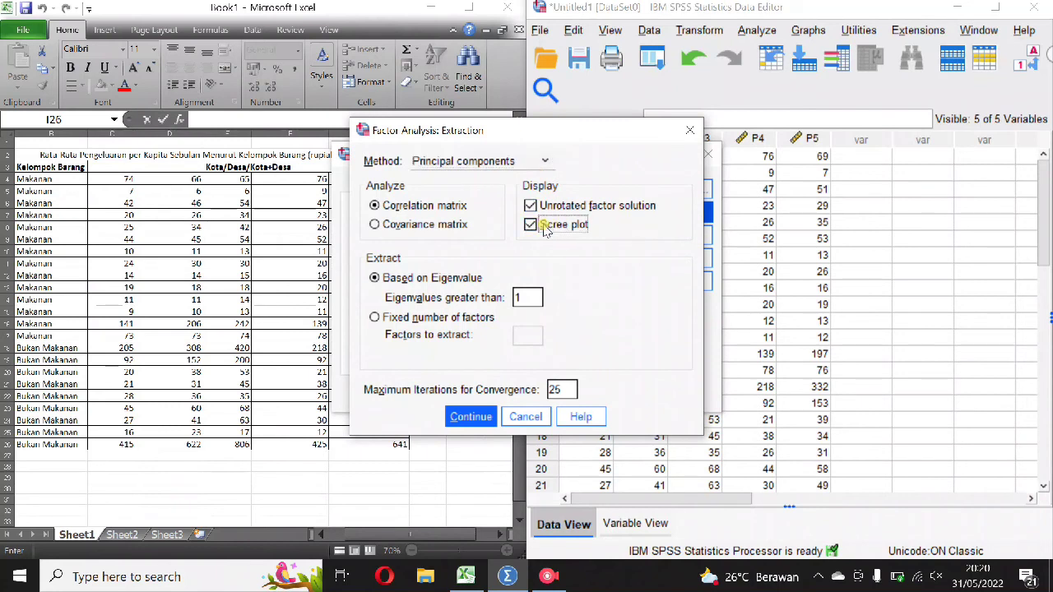
{"action": "left_click", "coordinate": [484, 417]}
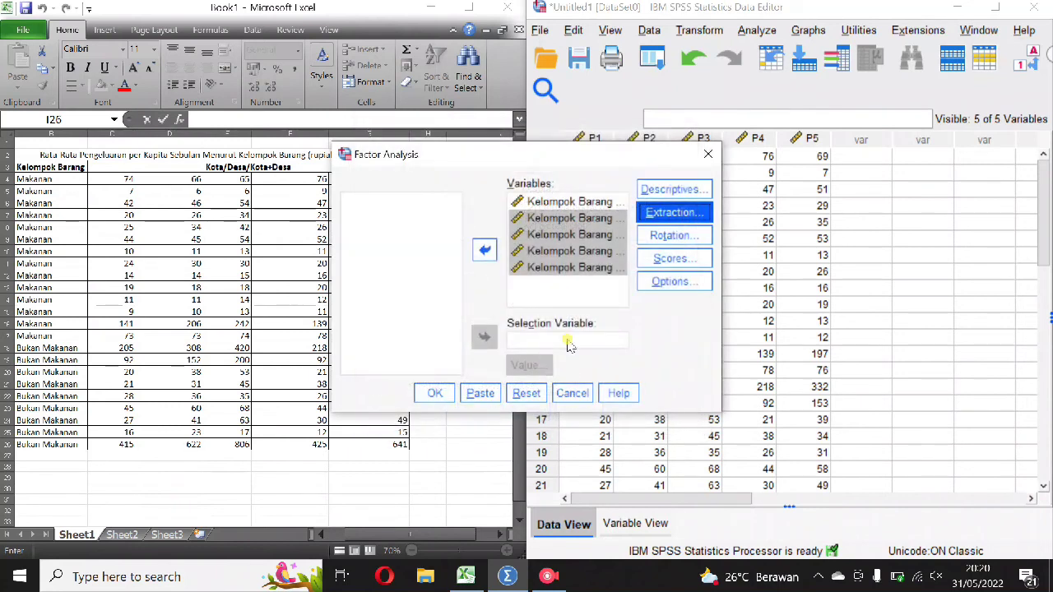
{"action": "left_click", "coordinate": [676, 236]}
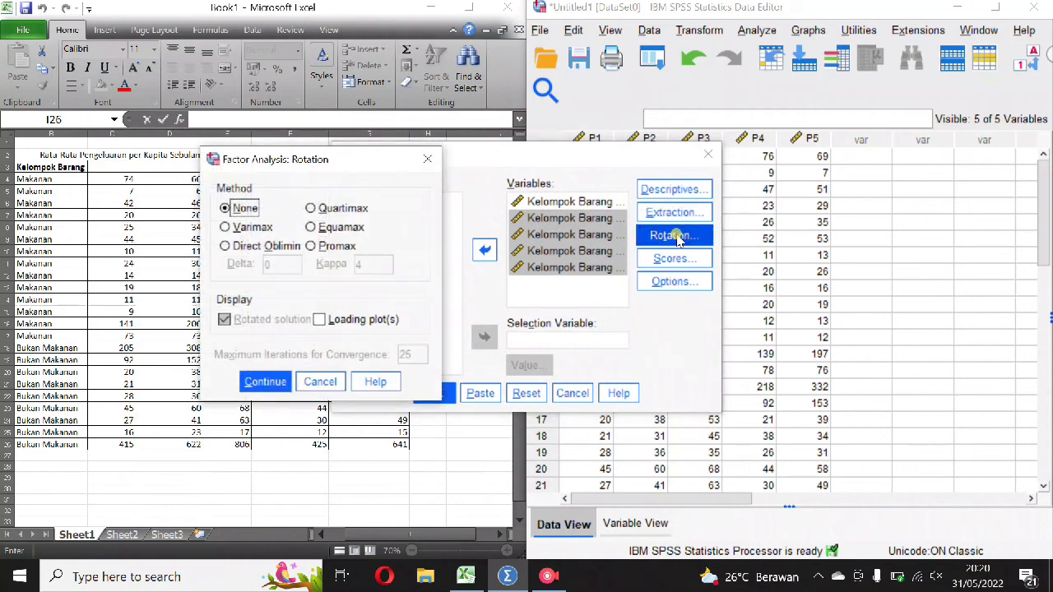
{"action": "left_click", "coordinate": [227, 227]}
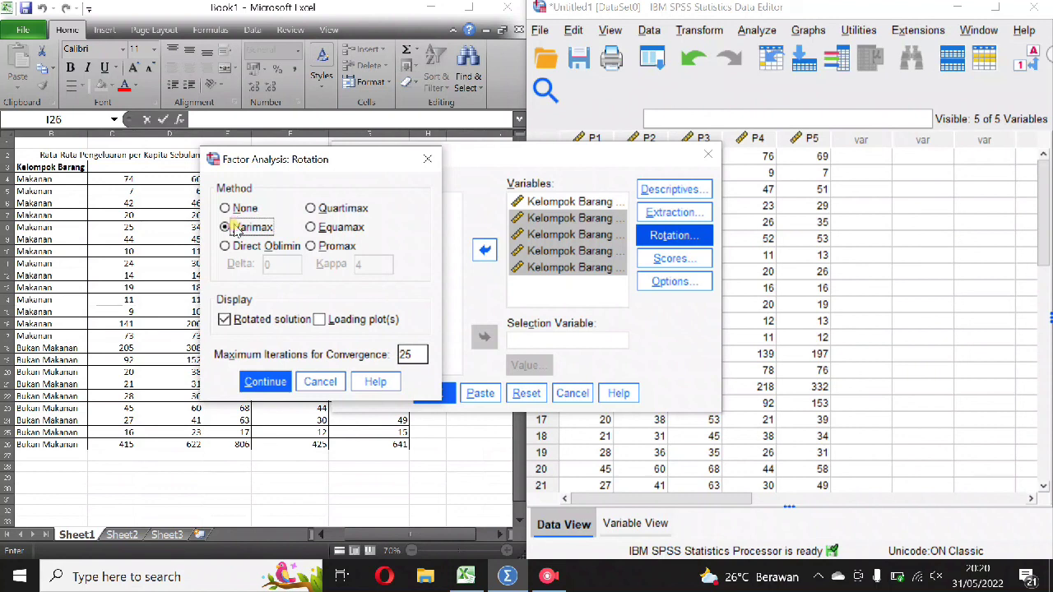
{"action": "left_click", "coordinate": [267, 382]}
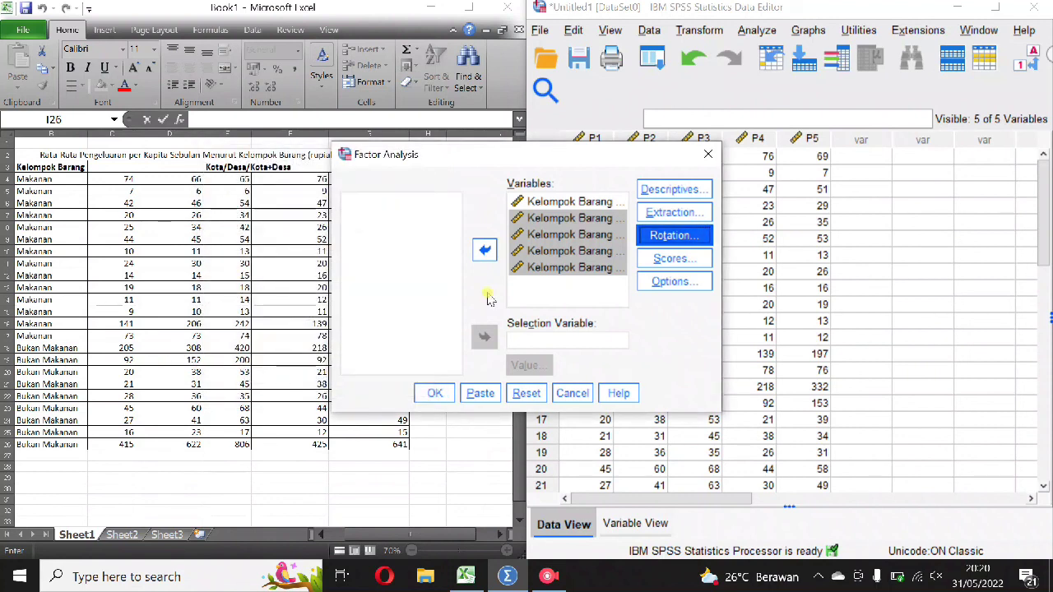
- Save the factor scores as variables using the Regression method and run the factor analysis
{"action": "left_click", "coordinate": [676, 259]}
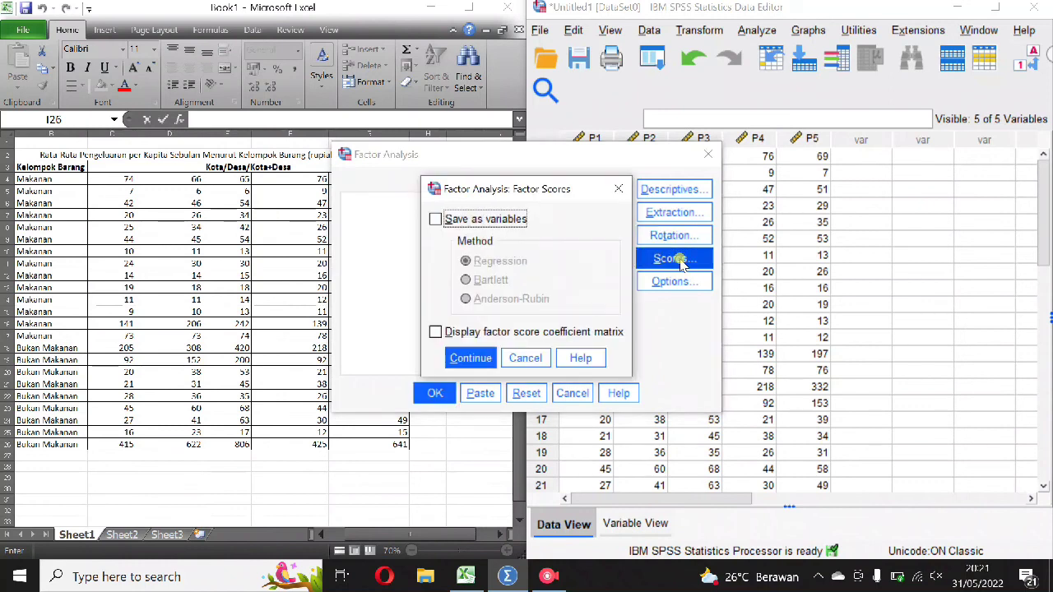
{"action": "left_click", "coordinate": [435, 219]}
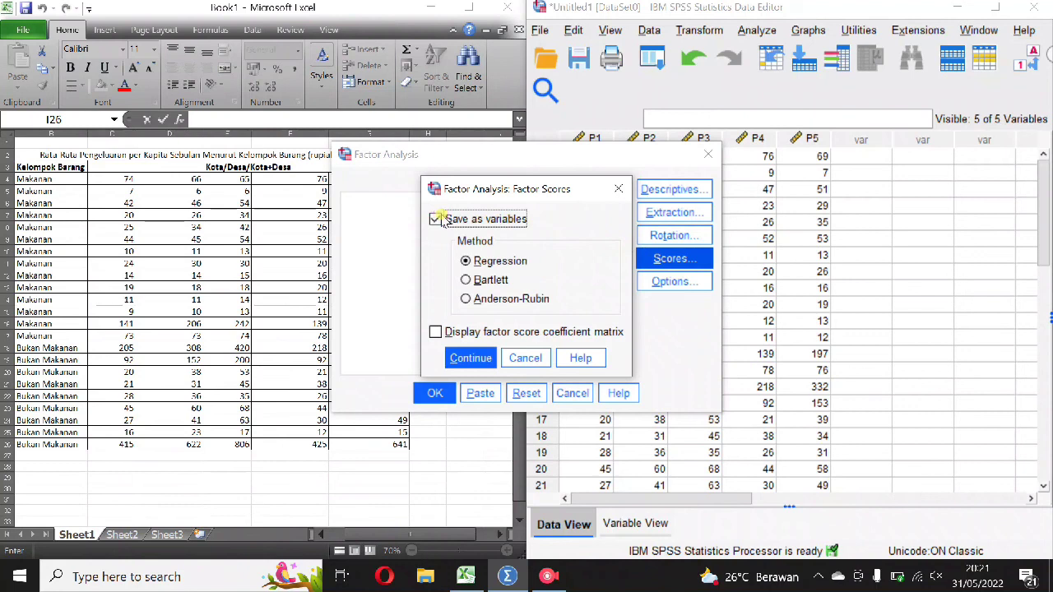
{"action": "left_click", "coordinate": [465, 360]}
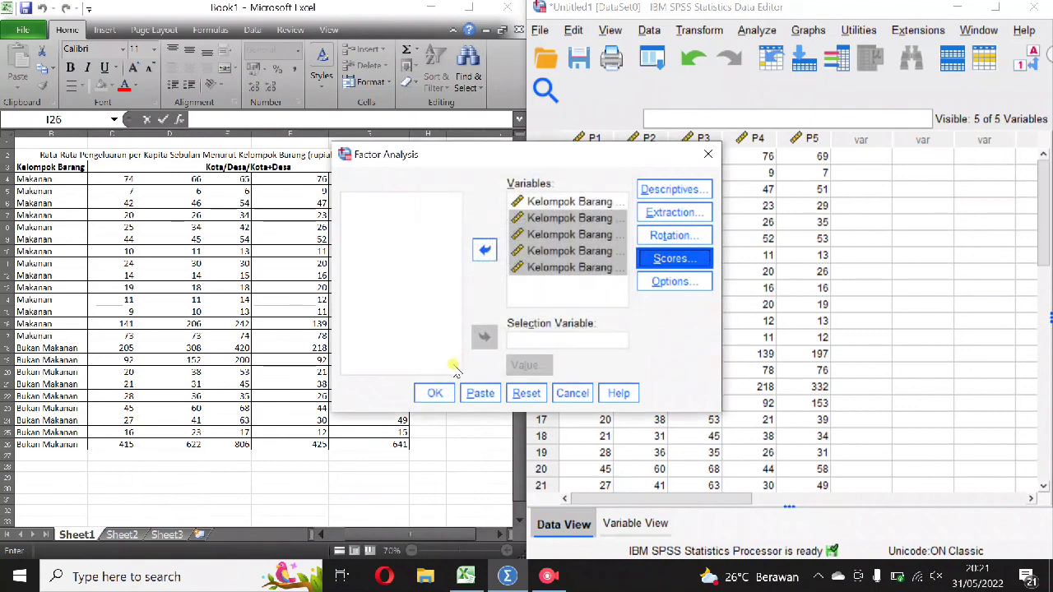
{"action": "left_click", "coordinate": [435, 393]}
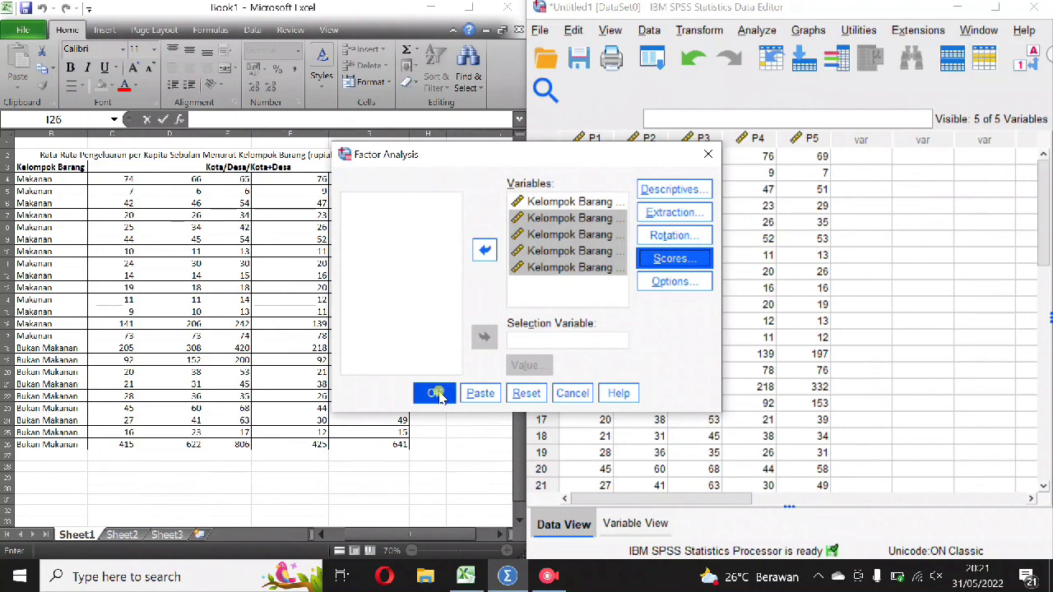
{"action": "left_click", "coordinate": [435, 393]}
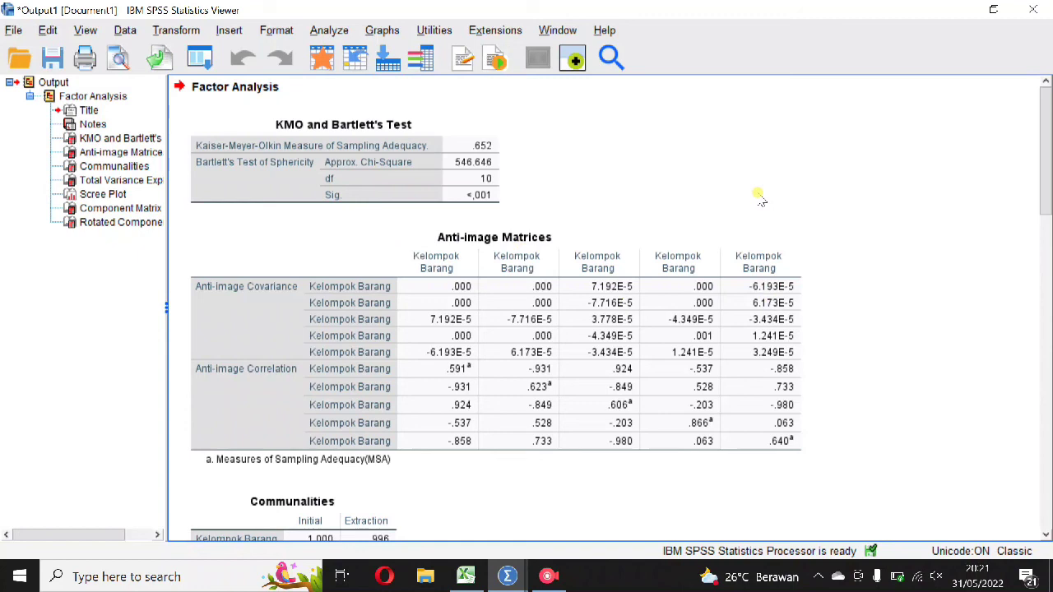
- Examine the factor analysis output from the KMO and Bartlett's test through the scree plot to the rotated component matrix, and return to its beginning
{"action": "left_click", "coordinate": [1044, 157]}
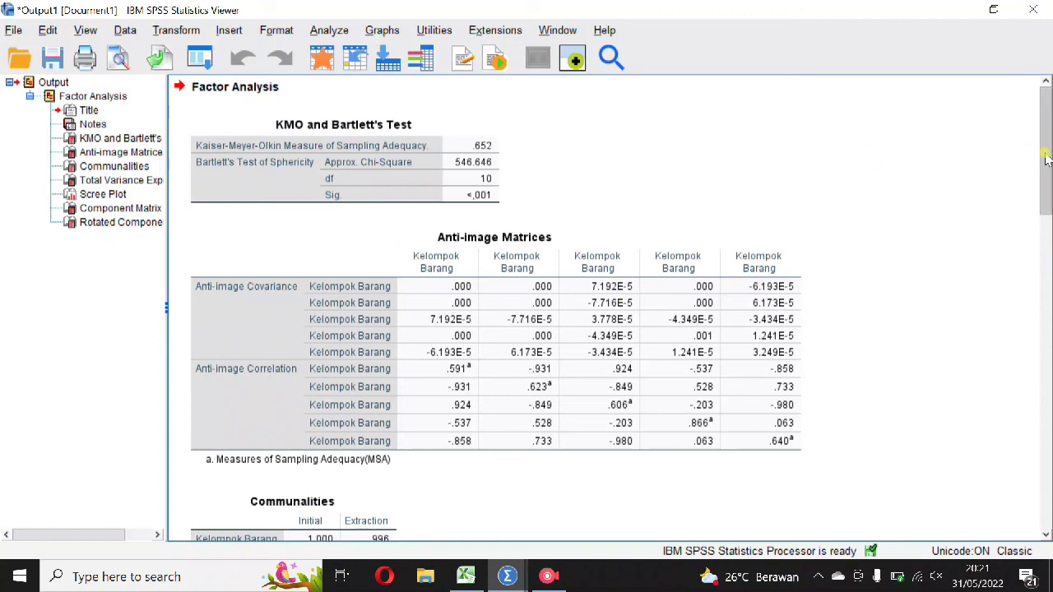
{"action": "left_click_drag", "start_coordinate": [1045, 156], "coordinate": [1039, 260]}
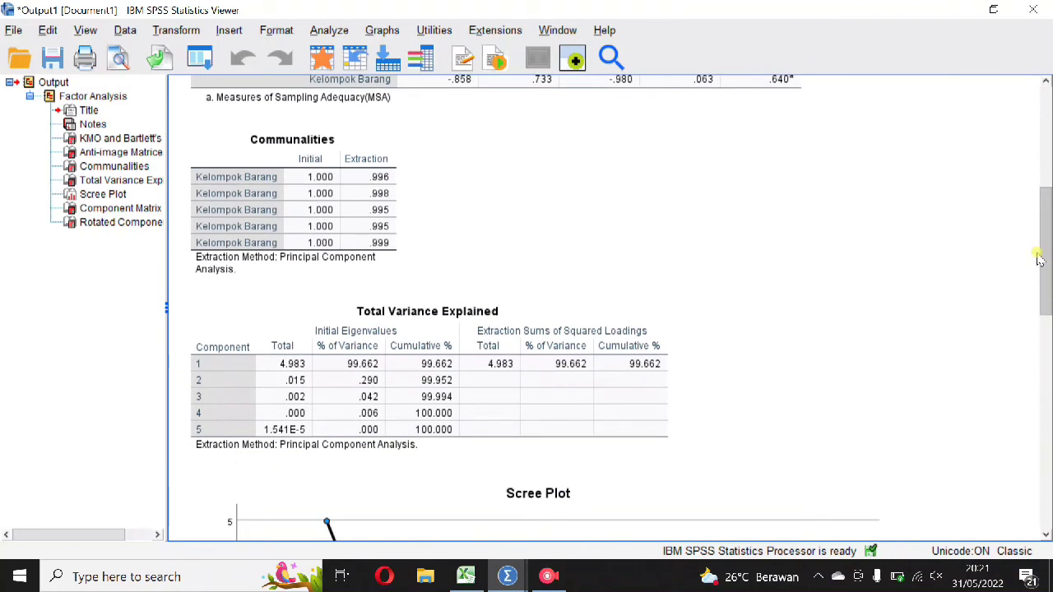
{"action": "left_click_drag", "start_coordinate": [1039, 260], "coordinate": [1029, 338]}
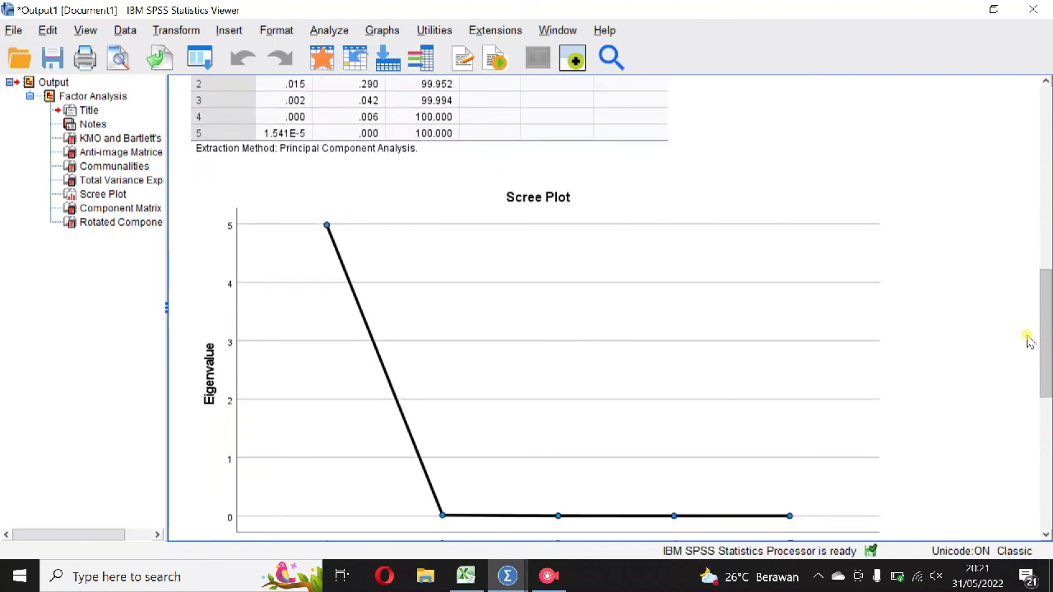
{"action": "left_click_drag", "start_coordinate": [1028, 340], "coordinate": [1028, 370]}
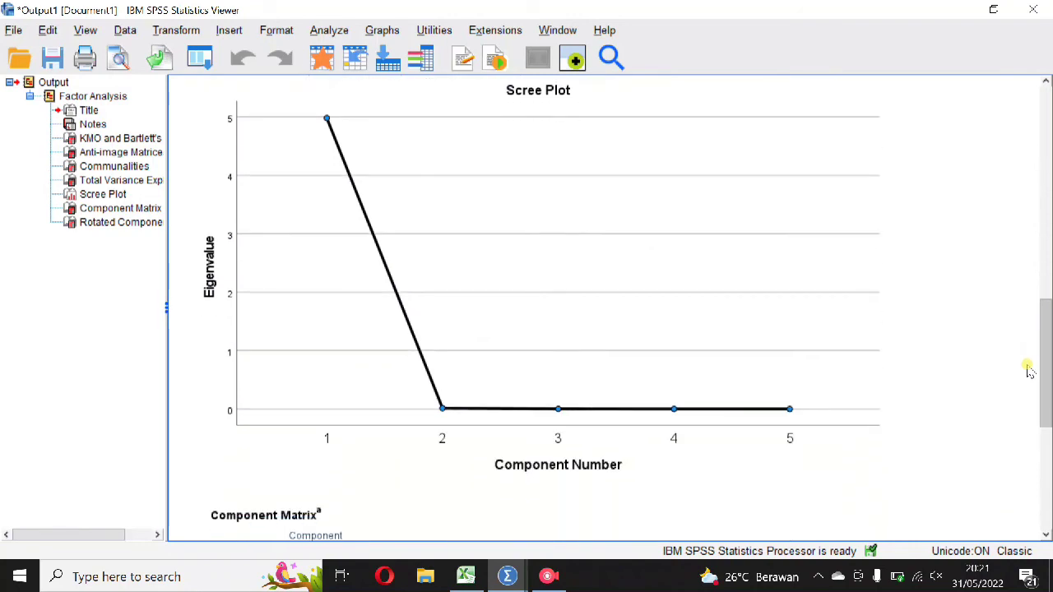
{"action": "left_click_drag", "start_coordinate": [1028, 370], "coordinate": [1020, 482]}
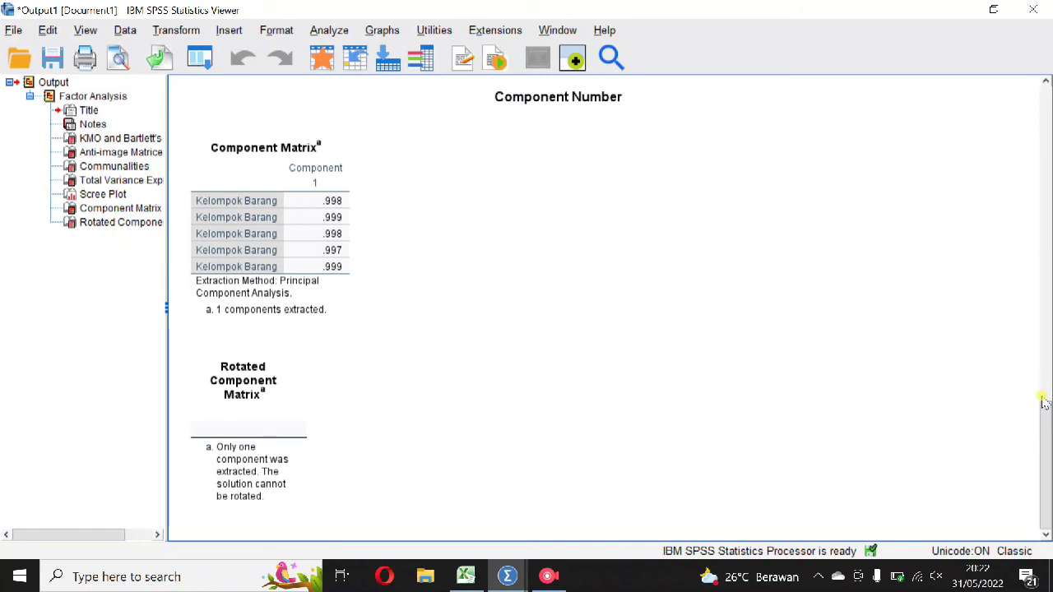
{"action": "left_click_drag", "start_coordinate": [1048, 425], "coordinate": [1037, 205]}
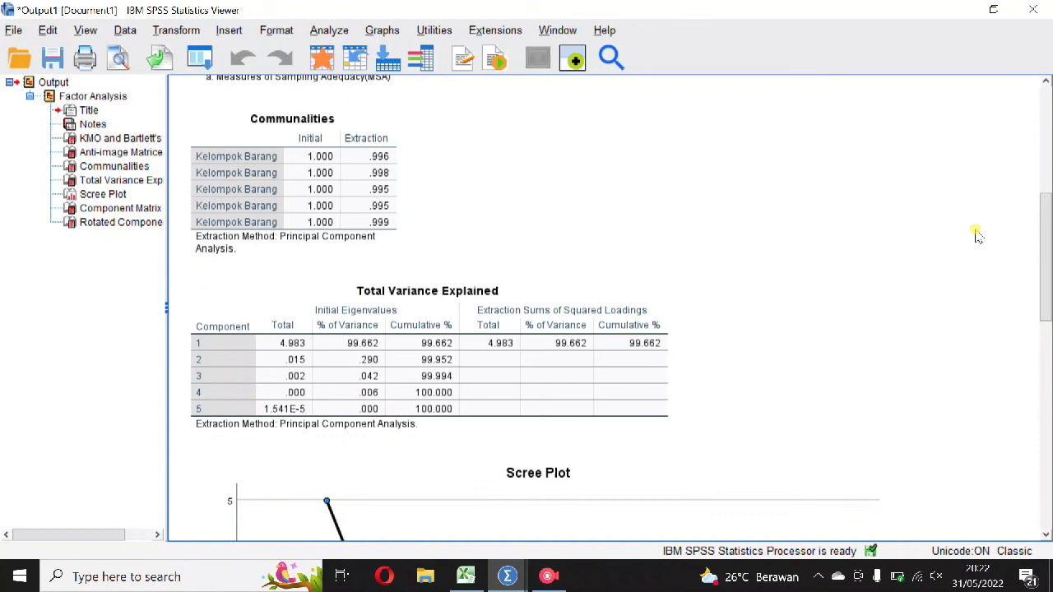
{"action": "left_click_drag", "start_coordinate": [1047, 255], "coordinate": [1045, 148]}
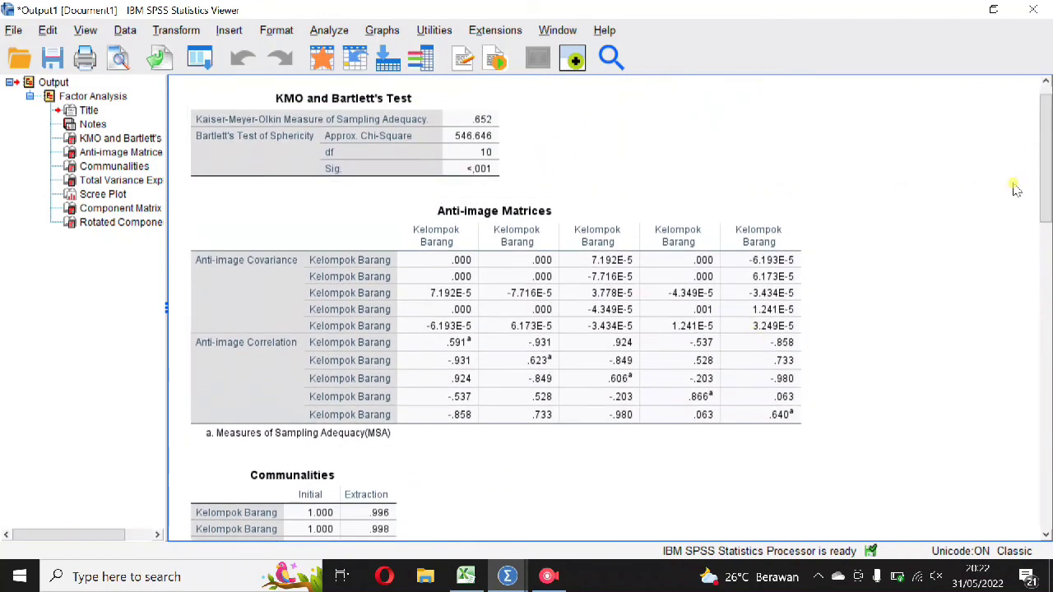
{"action": "left_click", "coordinate": [1040, 191]}
{"action": "left_click_drag", "start_coordinate": [1040, 191], "coordinate": [1008, 176]}
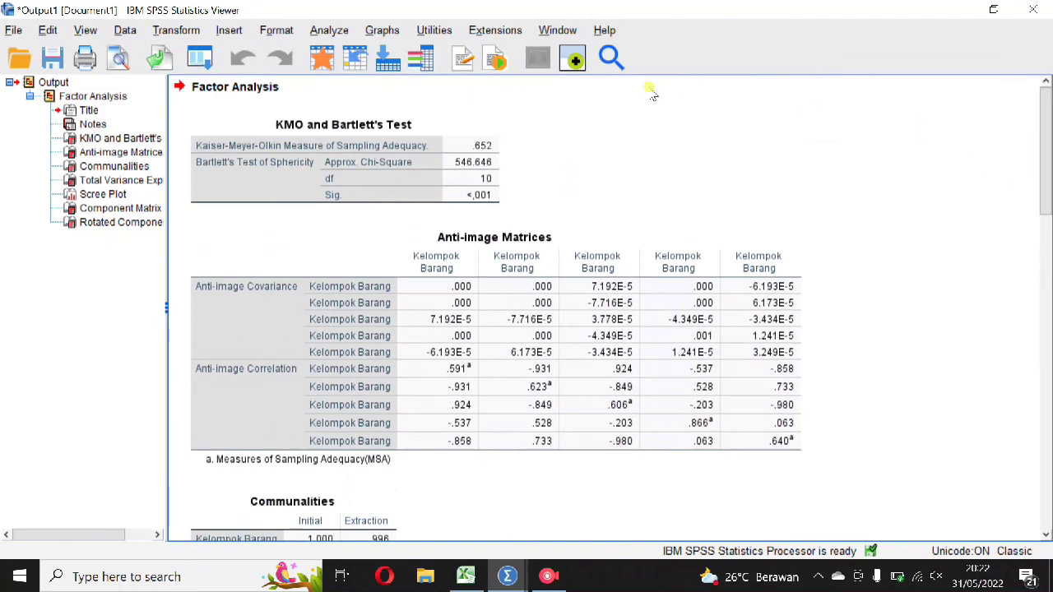